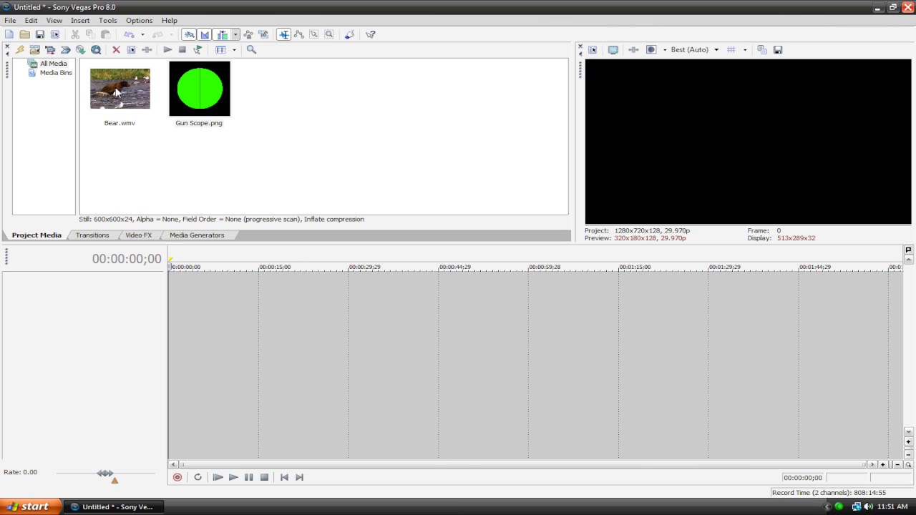
# Drop Bear.wmv onto the timeline, insert a new video track above it, and select Gun Scope.png.
pyautogui.moveTo(116, 91); pyautogui.dragTo(167, 290)
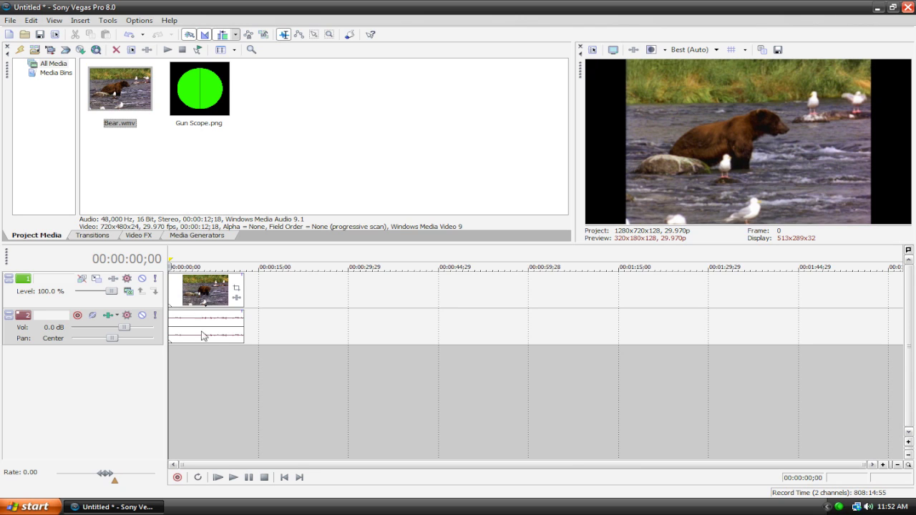
pyautogui.rightClick(206, 369)
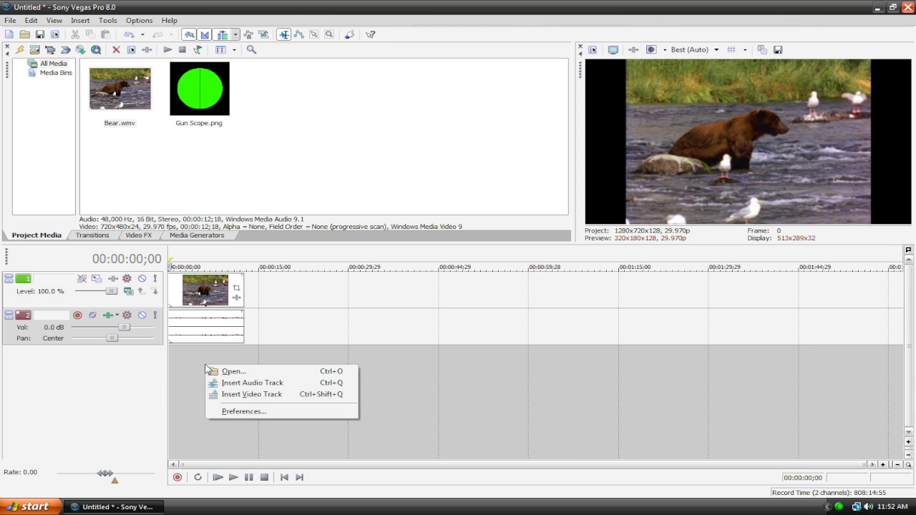
pyautogui.click(225, 395)
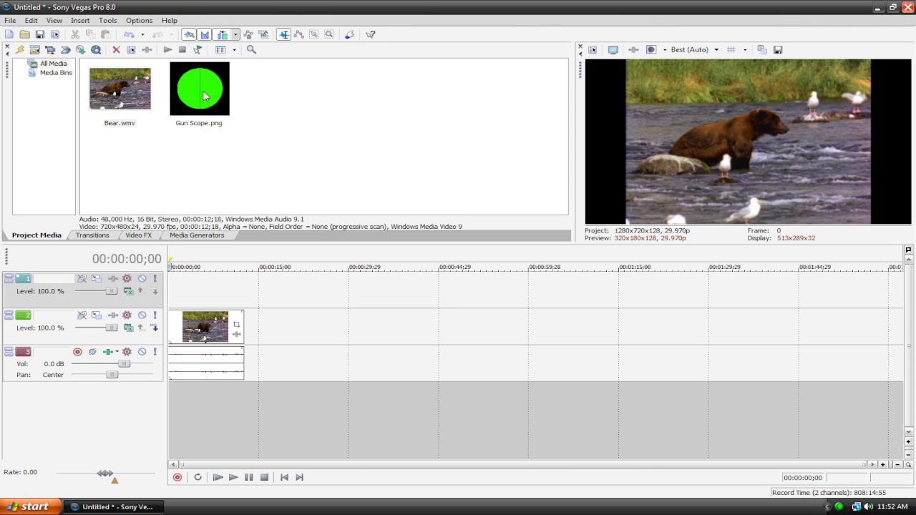
pyautogui.click(204, 96)
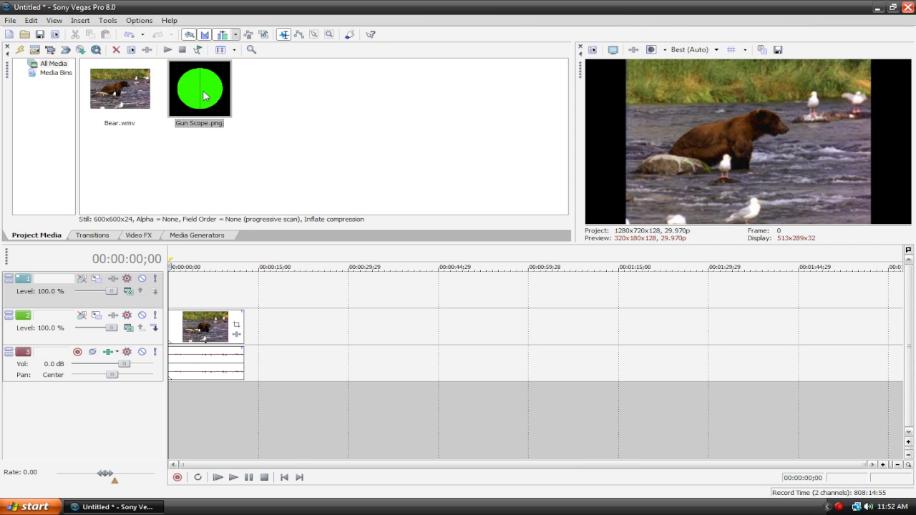
# Drag Gun Scope.png onto the top video track at the start of the timeline.
pyautogui.moveTo(205, 95); pyautogui.dragTo(166, 286)
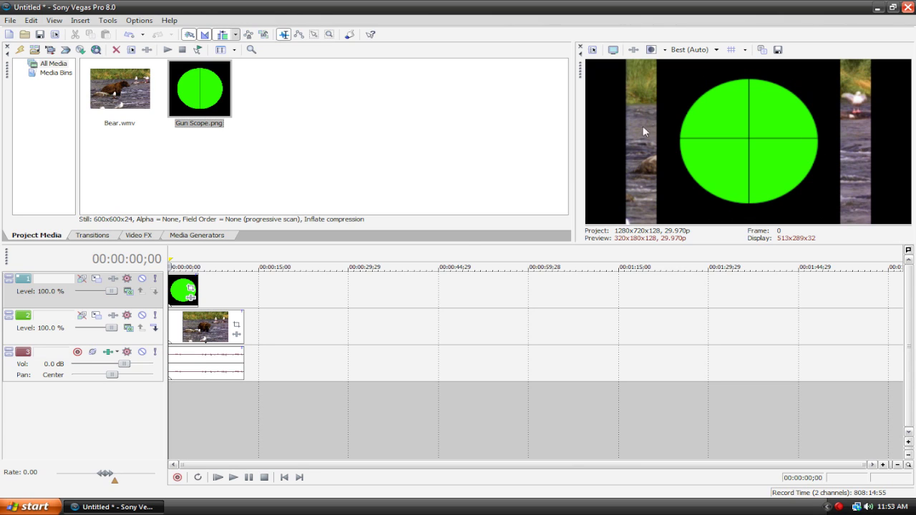
# Set the scope event's Pan/Crop Maintain aspect ratio to No so it stretches into an ellipse.
pyautogui.click(191, 290)
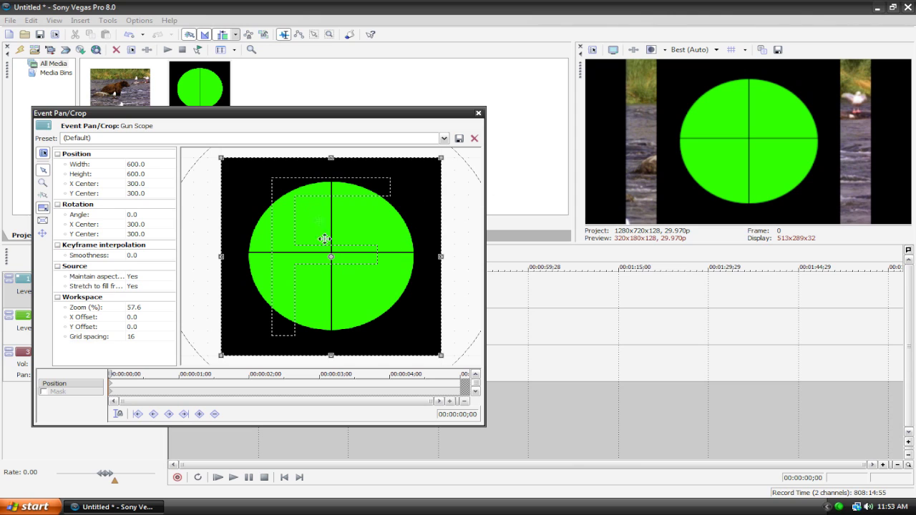
pyautogui.click(132, 279)
pyautogui.click(132, 292)
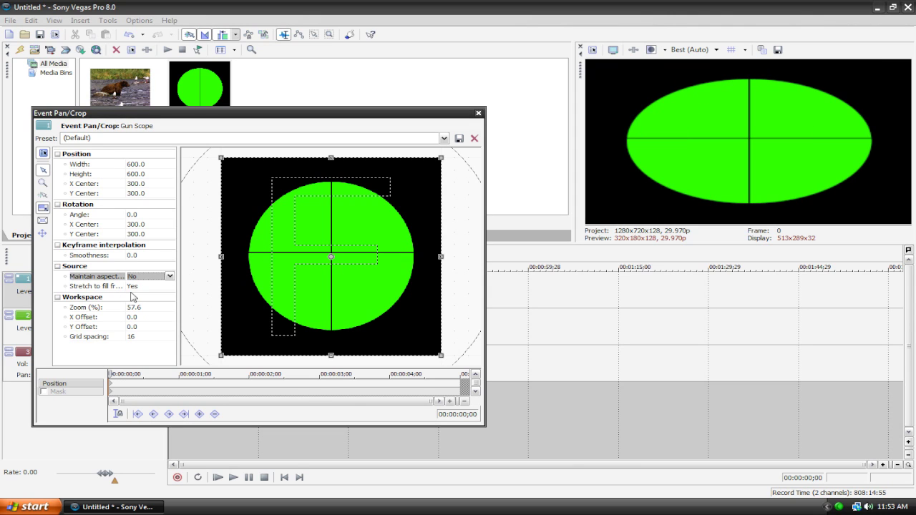
pyautogui.click(478, 113)
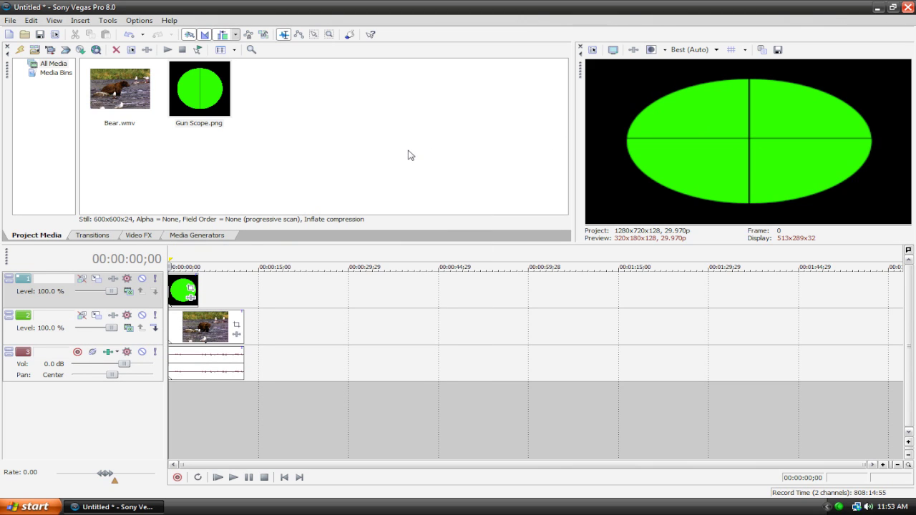
pyautogui.scroll(4, 296, 351)
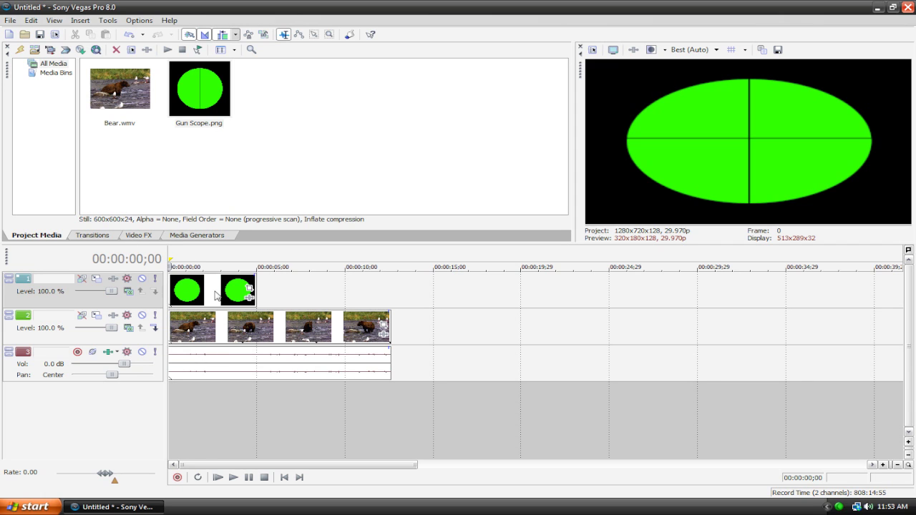
# Apply the Chroma Keyer Pure Green Screen preset from Video FX to the Gun Scope event.
pyautogui.click(140, 235)
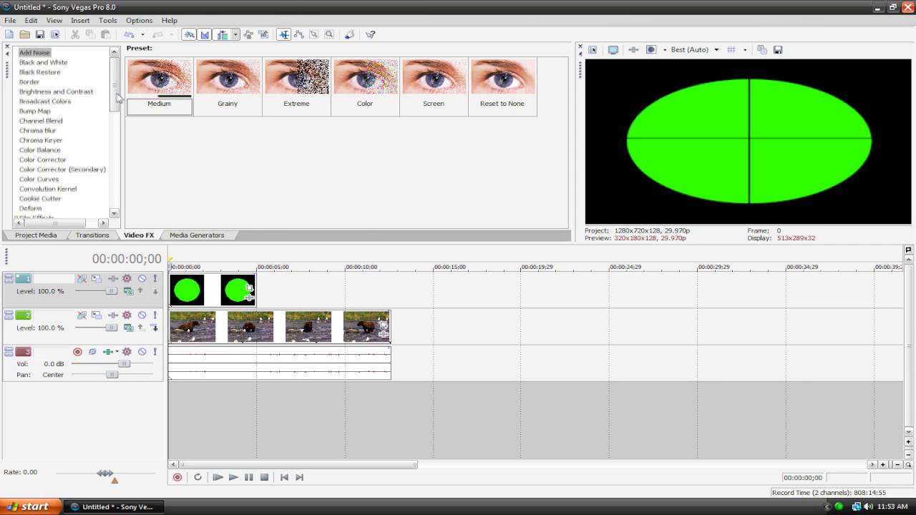
pyautogui.scroll(-1, 52, 131)
pyautogui.click(47, 135)
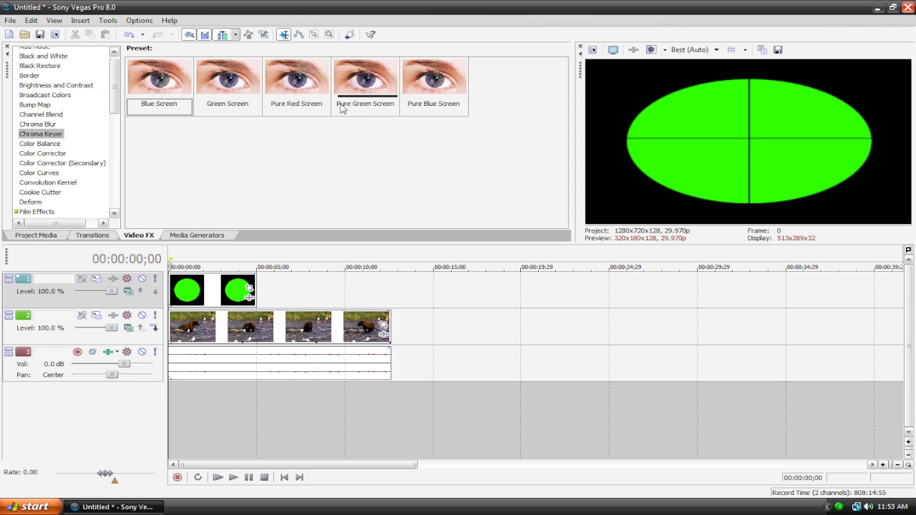
pyautogui.moveTo(374, 84); pyautogui.dragTo(194, 291)
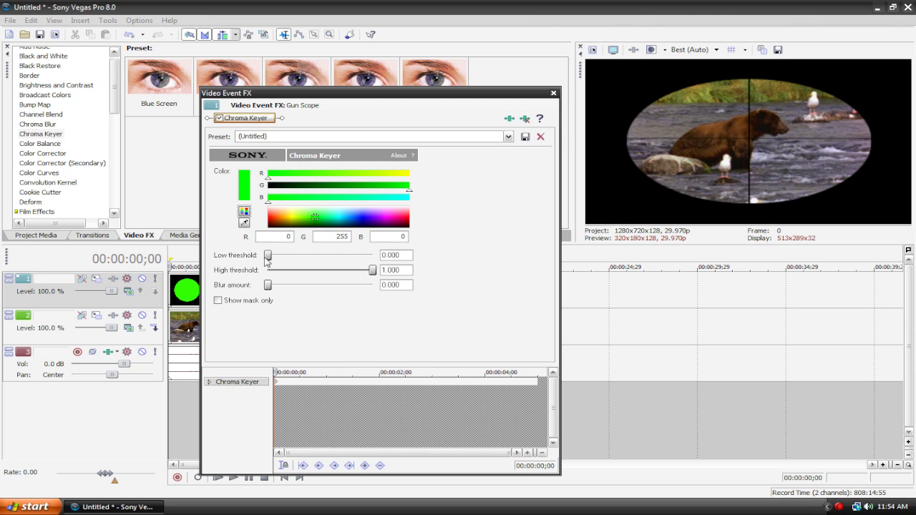
# Adjust the Chroma Keyer low threshold, set high threshold to 0.509, add blur, then close it.
pyautogui.moveTo(268, 256)
pyautogui.mouseDown()
pyautogui.moveTo(350, 262)
pyautogui.moveTo(250, 259)
pyautogui.mouseUp()
pyautogui.moveTo(372, 270)
pyautogui.mouseDown()
pyautogui.moveTo(268, 271)
pyautogui.moveTo(372, 270)
pyautogui.mouseUp()
pyautogui.moveTo(268, 289); pyautogui.dragTo(214, 290)
pyautogui.click(553, 93)
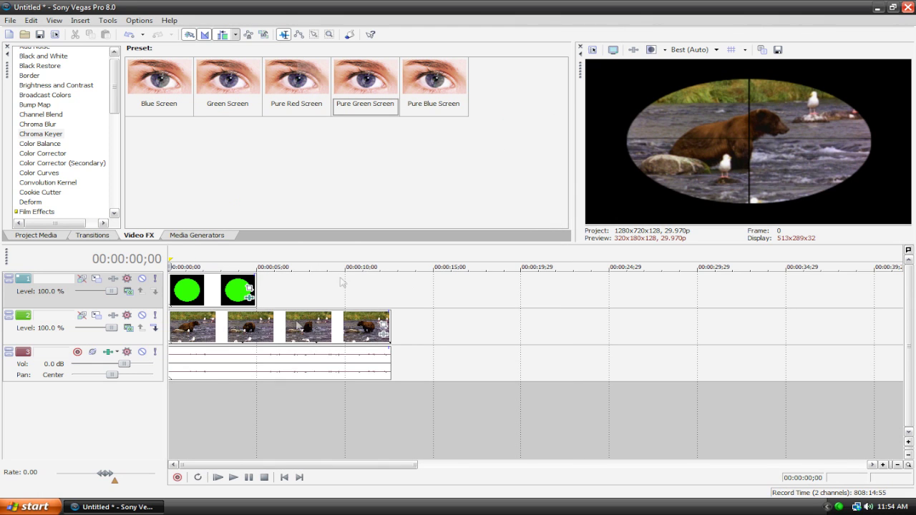
# Tighten the scope event's Pan/Crop crop corner inward to about 582.4.
pyautogui.click(249, 289)
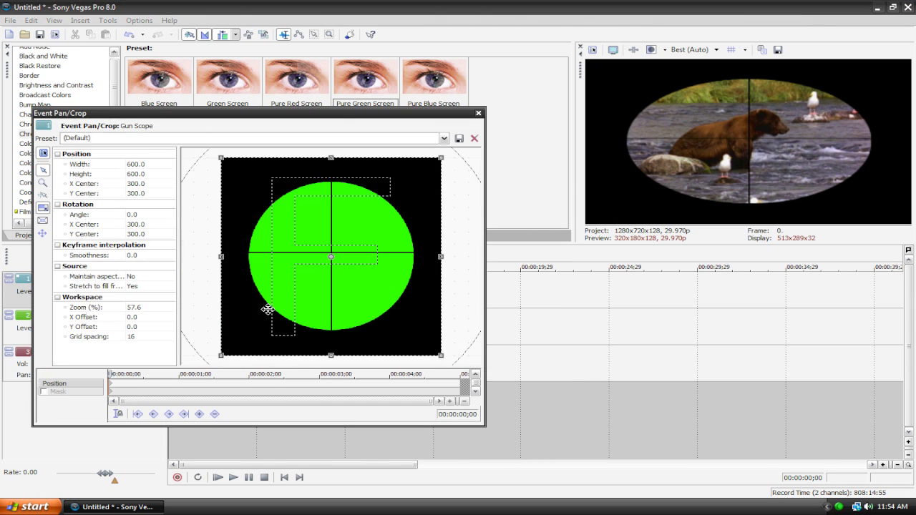
pyautogui.scroll(-5, 364, 306)
pyautogui.scroll(2, 396, 374)
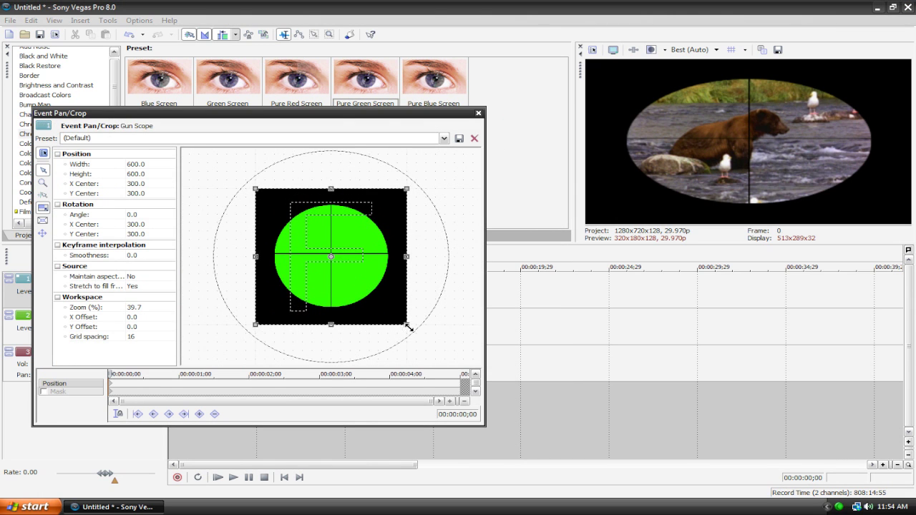
pyautogui.moveTo(408, 327)
pyautogui.mouseDown()
pyautogui.moveTo(427, 344)
pyautogui.moveTo(402, 321)
pyautogui.mouseUp()
# Add a pan/crop keyframe at 00:00:00;12 shifting the scope frame, then play from the start.
pyautogui.click(138, 387)
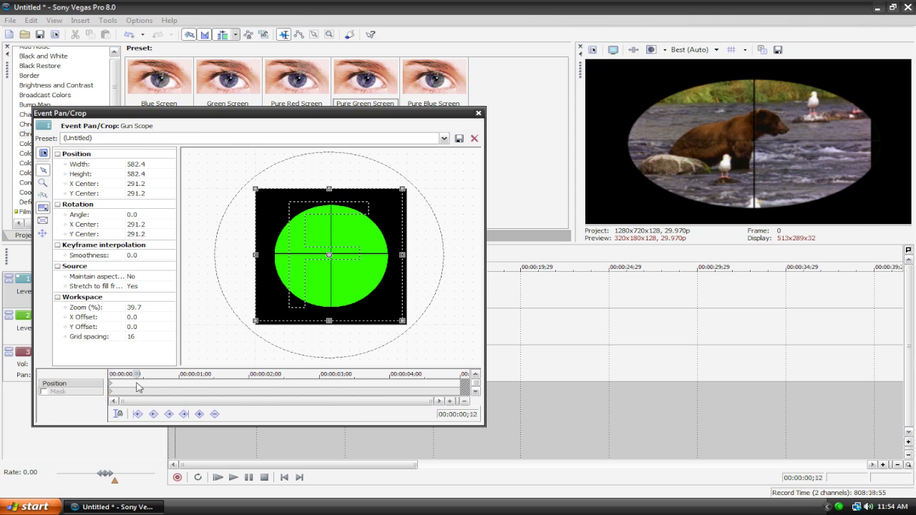
pyautogui.moveTo(342, 294)
pyautogui.mouseDown()
pyautogui.moveTo(364, 302)
pyautogui.moveTo(353, 302)
pyautogui.mouseUp()
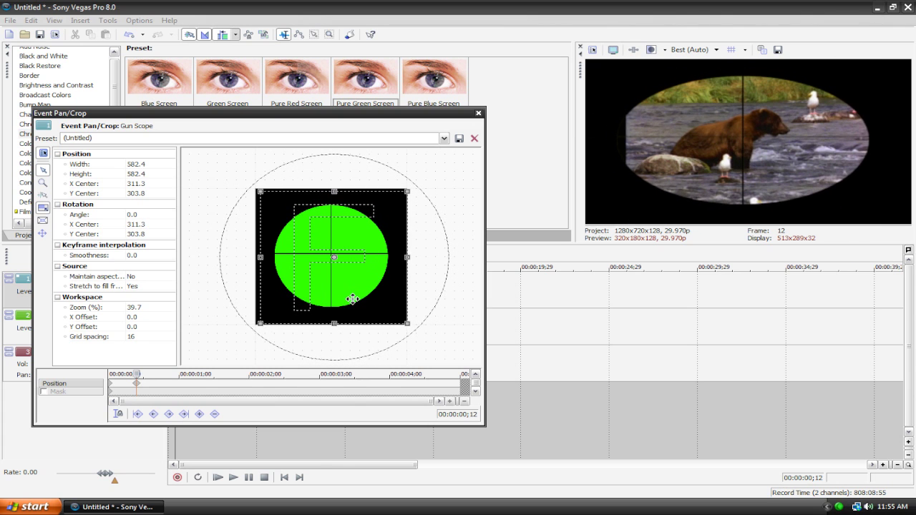
pyautogui.click(183, 384)
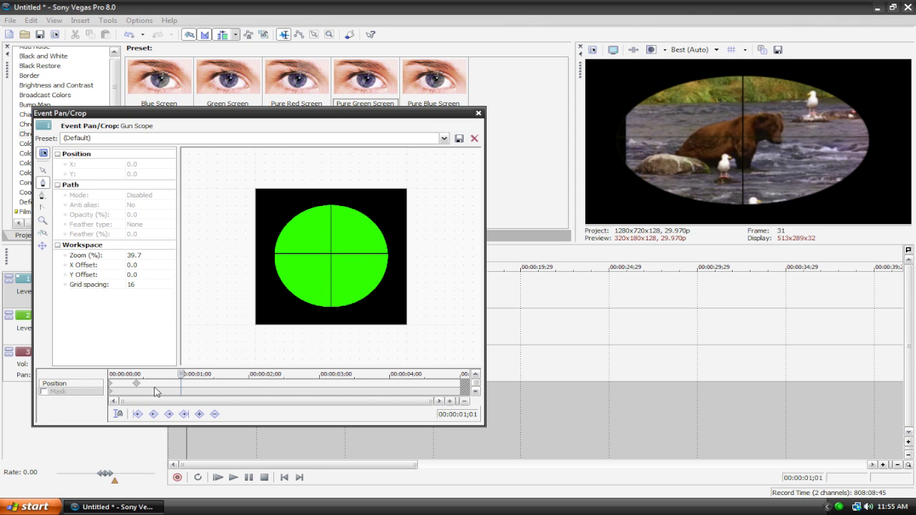
pyautogui.click(75, 386)
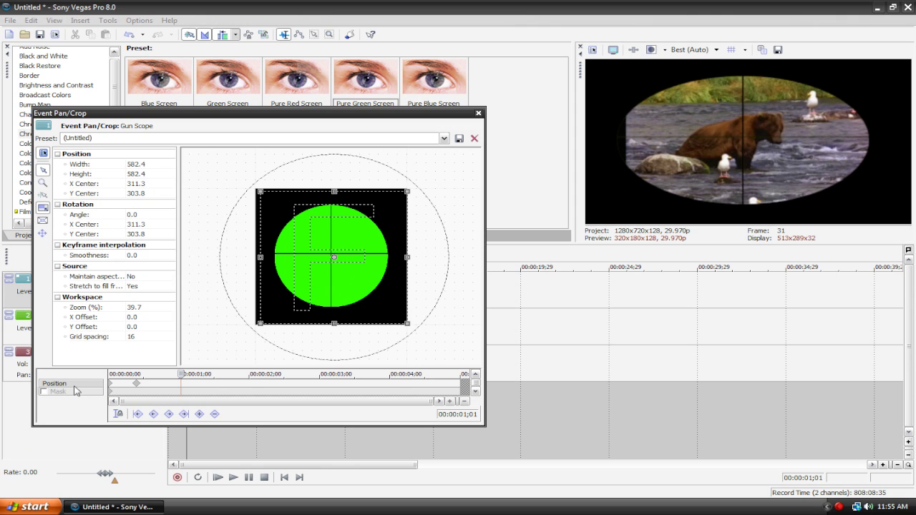
pyautogui.click(478, 113)
pyautogui.click(217, 477)
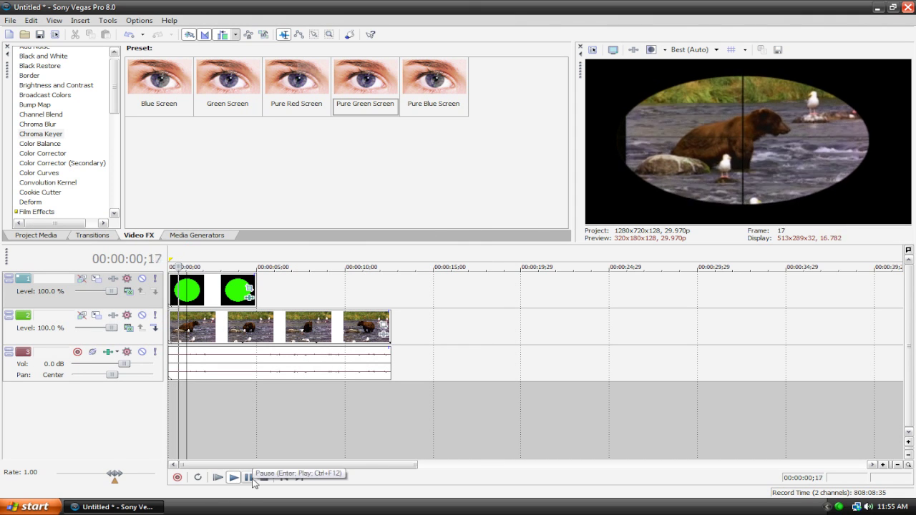
pyautogui.click(250, 478)
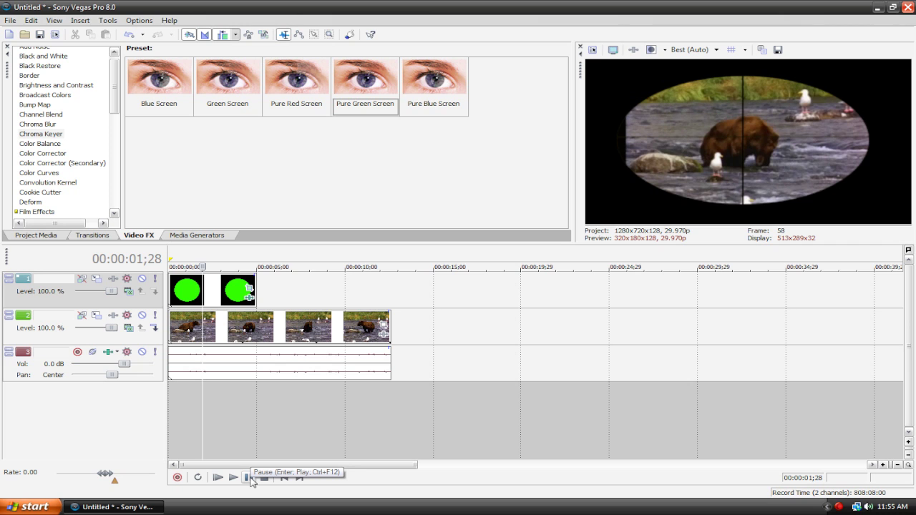
pyautogui.click(250, 478)
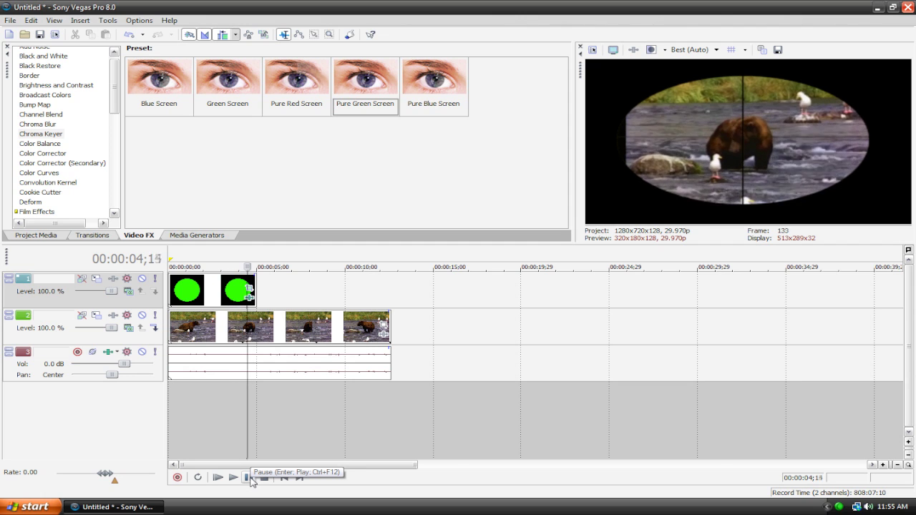
pyautogui.press('j')
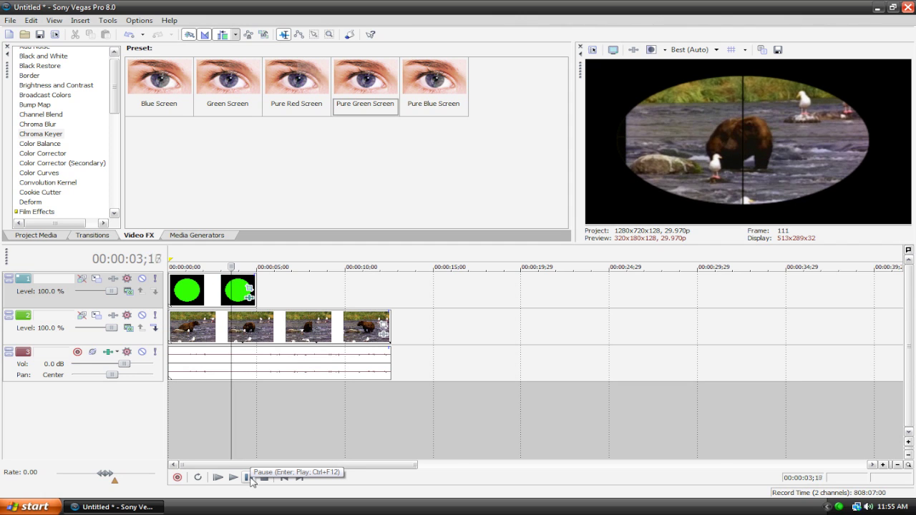